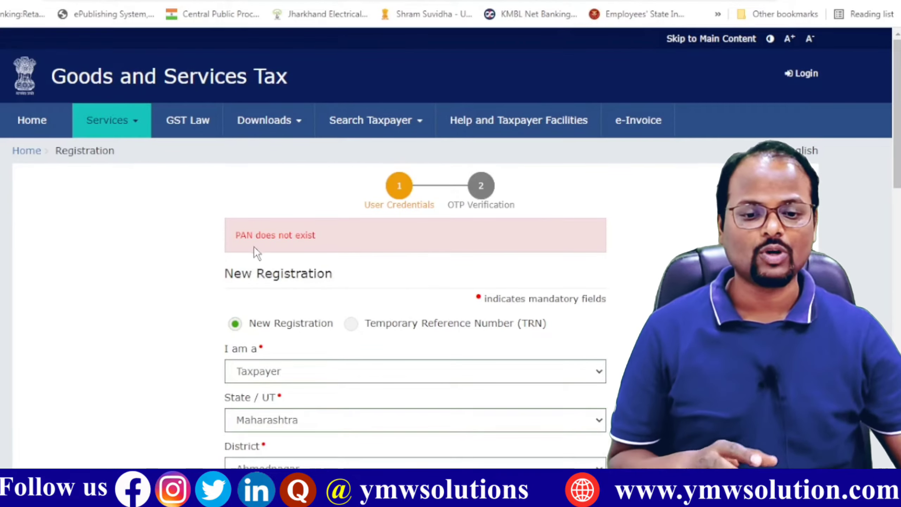
# Step: Scroll to and highlight the 'PAN does not exist' error message on the registration page
pyautogui.scroll(-2, 282, 252)
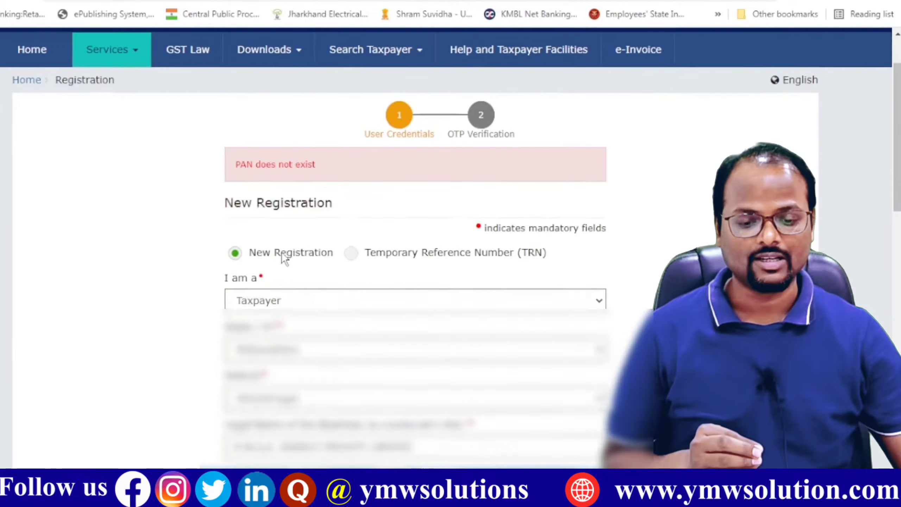
pyautogui.scroll(-2, 282, 252)
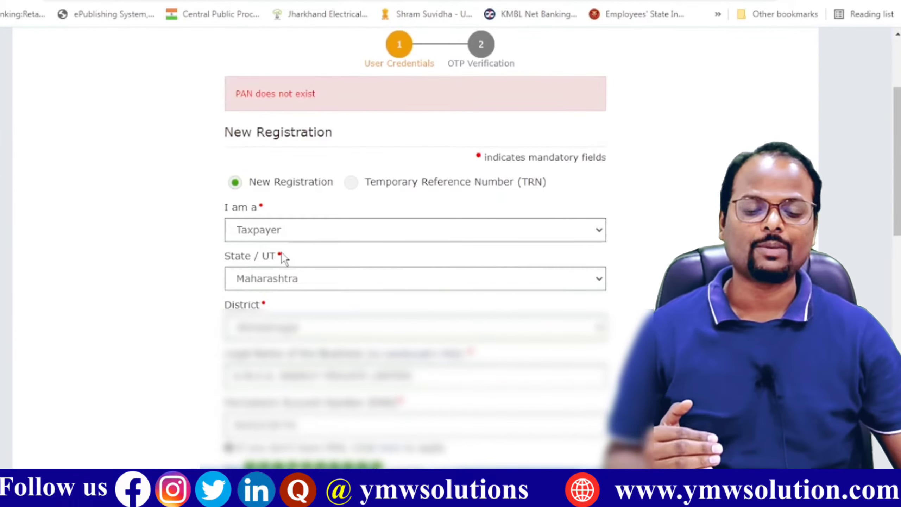
pyautogui.scroll(-4, 284, 258)
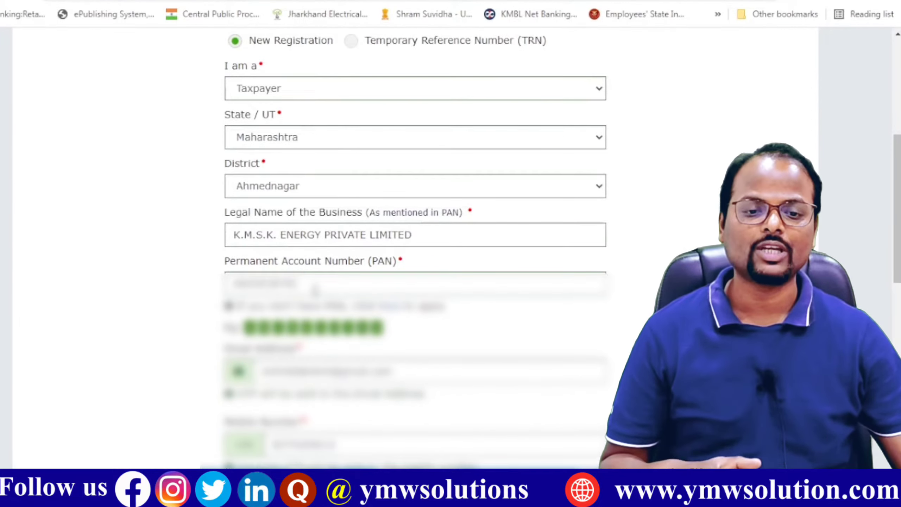
pyautogui.moveTo(321, 164); pyautogui.dragTo(242, 168)
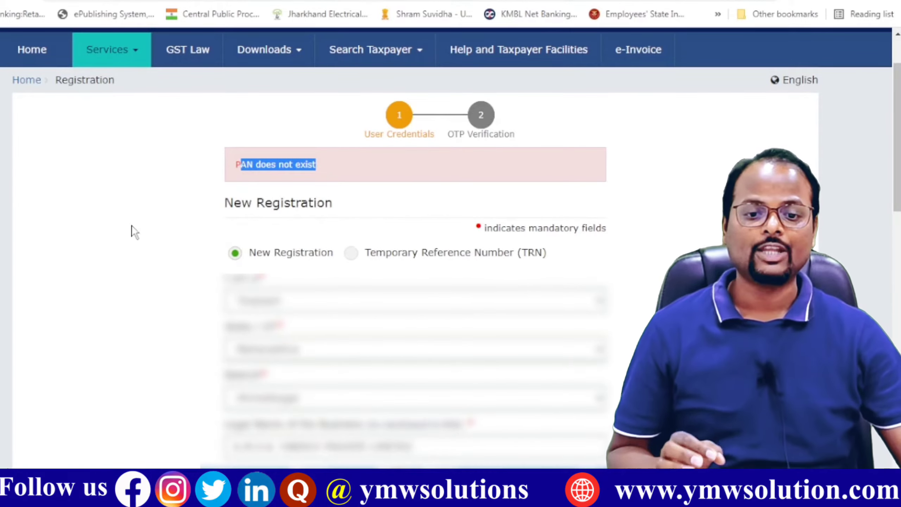
pyautogui.click(176, 257)
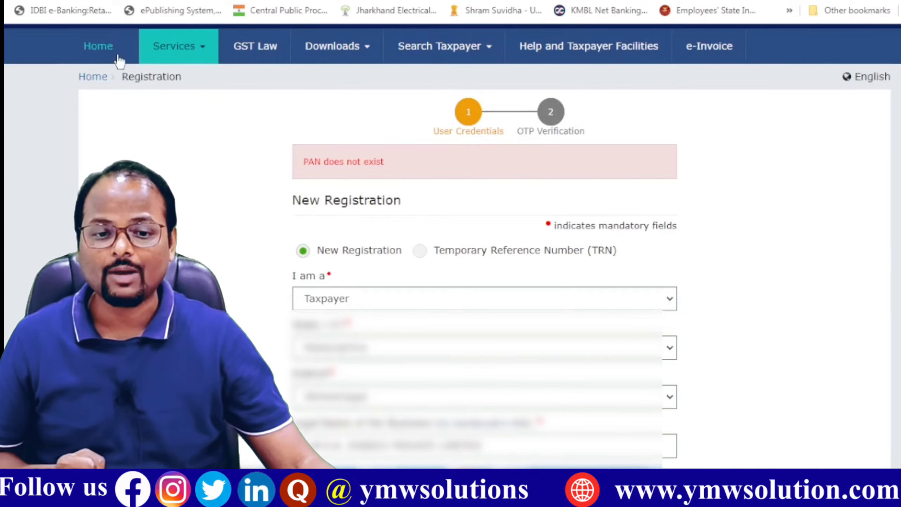
# Step: Go through the footer's Grievance Redressal Portal for GST to the Report Issue form
pyautogui.scroll(-3, 771, 289)
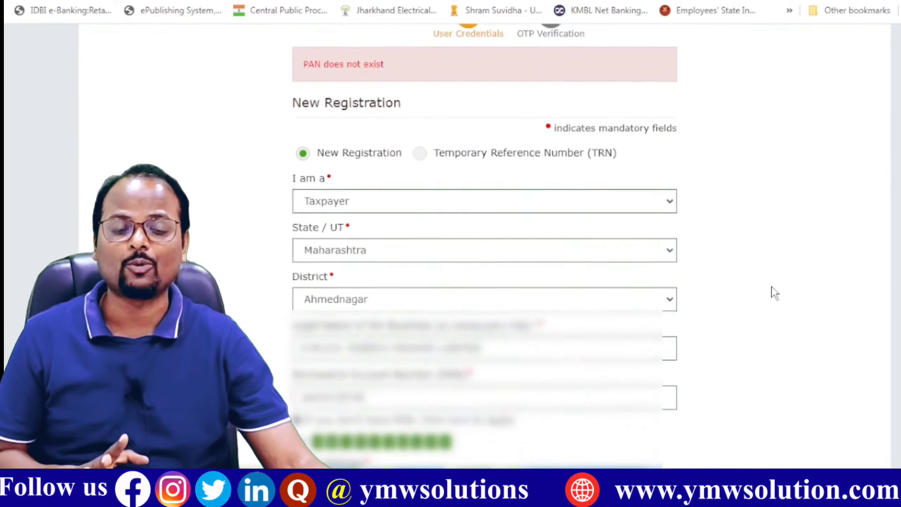
pyautogui.scroll(-5, 772, 305)
pyautogui.scroll(3, 774, 312)
pyautogui.scroll(3, 774, 310)
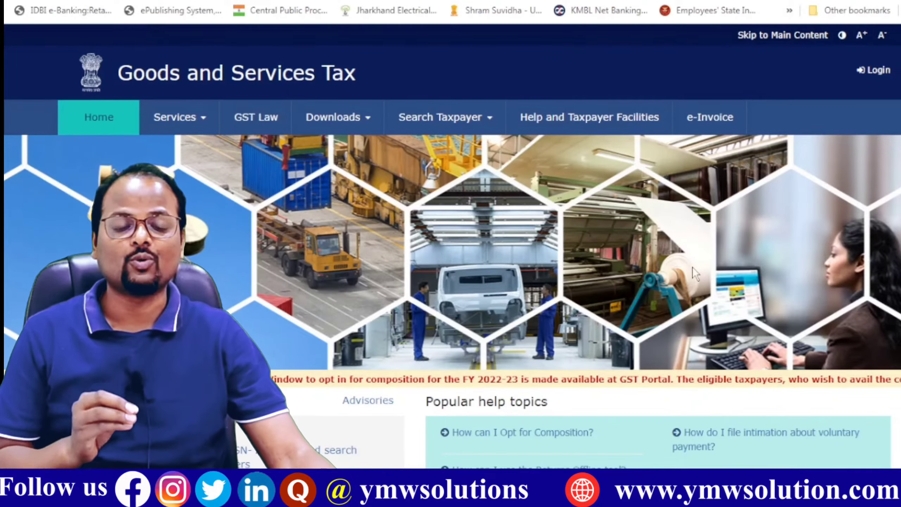
pyautogui.scroll(-5, 692, 266)
pyautogui.scroll(-4, 776, 416)
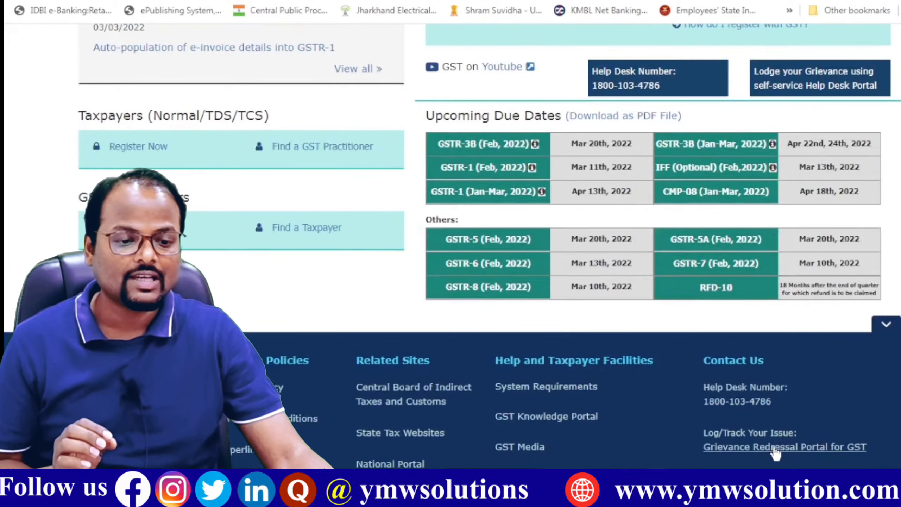
pyautogui.click(828, 448)
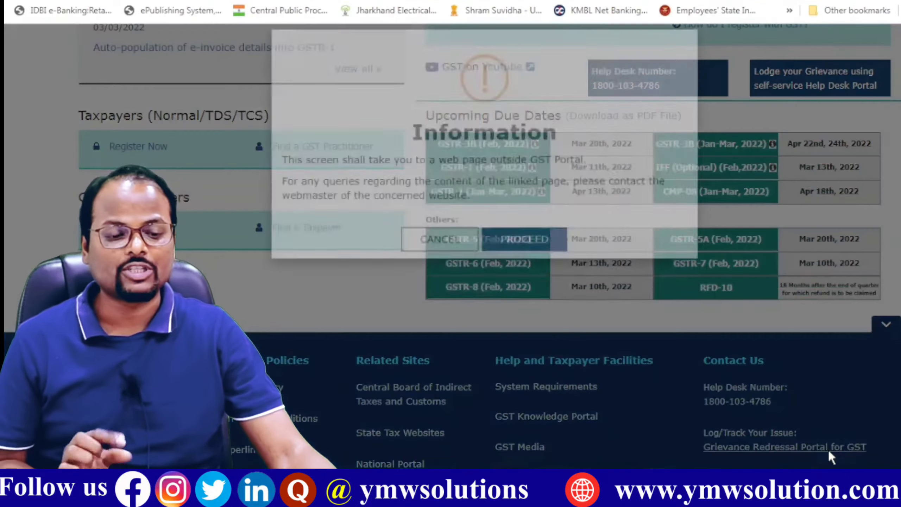
pyautogui.click(516, 280)
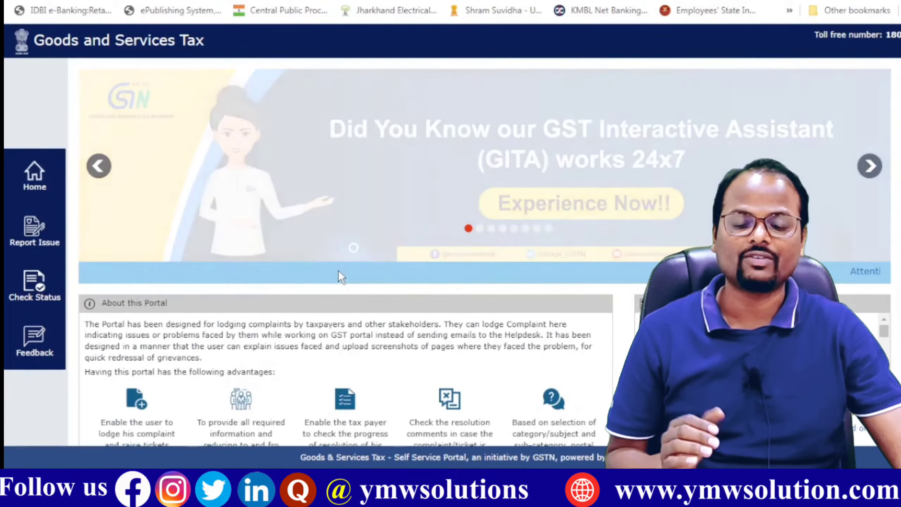
pyautogui.scroll(-3, 339, 270)
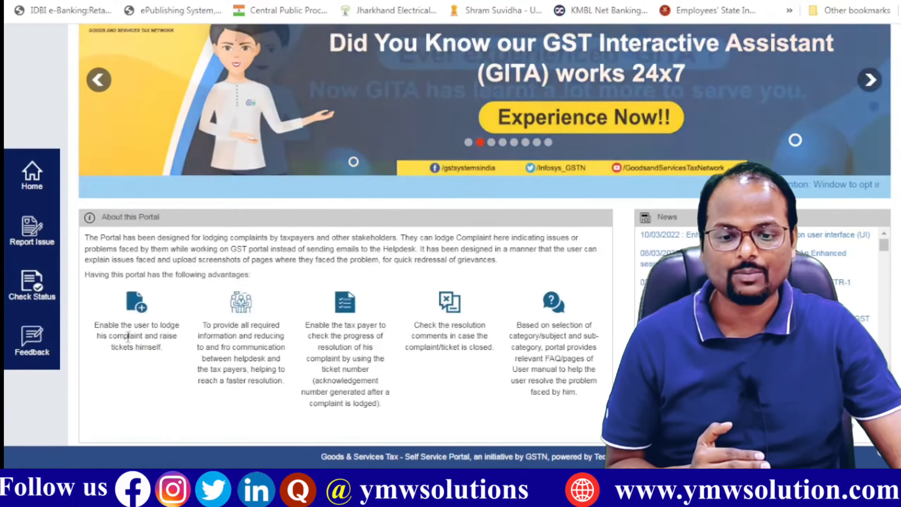
pyautogui.click(144, 312)
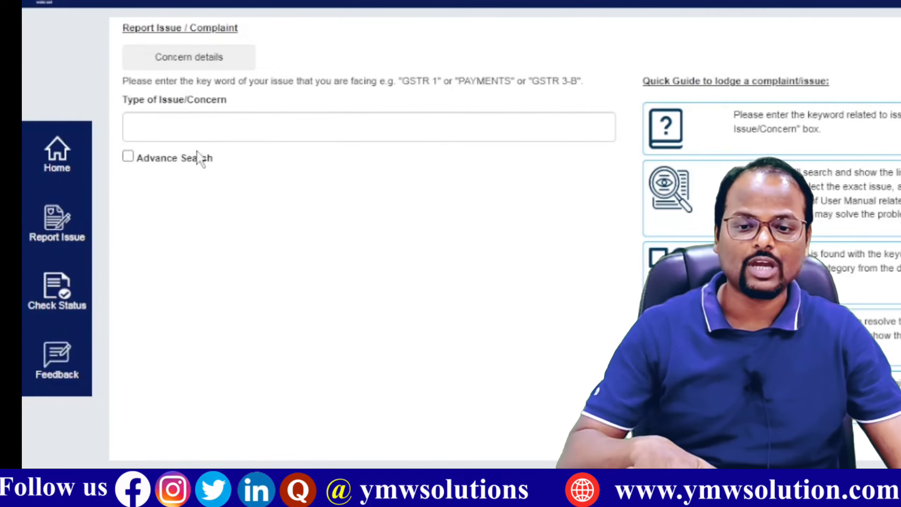
# Step: Search 'new' and pick the 'New Registration - Applying for registration - Issue in PAN' concern
pyautogui.click(201, 128)
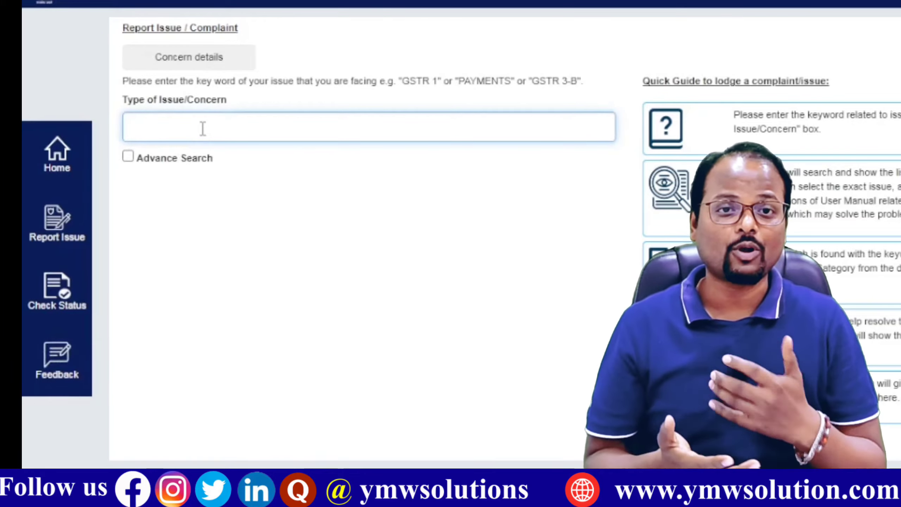
pyautogui.write('n')
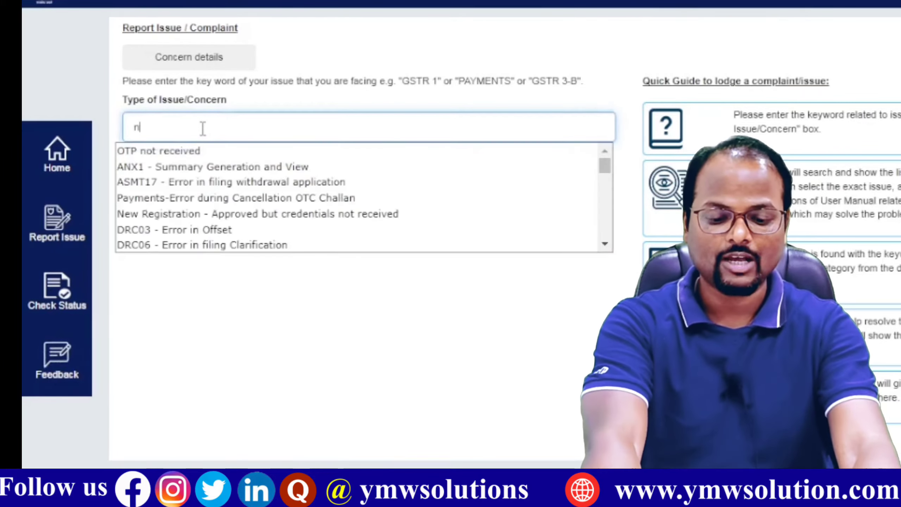
pyautogui.write('ew registration')
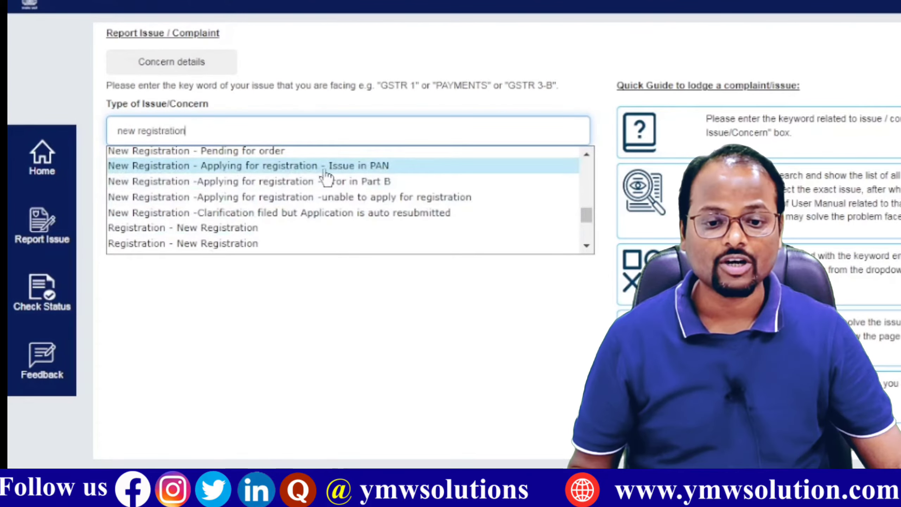
pyautogui.click(365, 167)
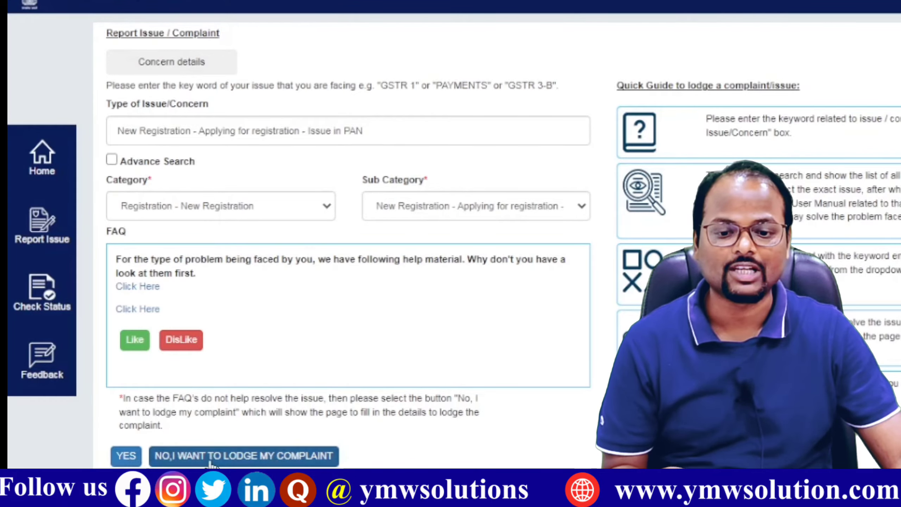
# Step: Choose to lodge the complaint as a non-registered taxpayer, with State Maharashtra and Registration Type Normal
pyautogui.click(256, 458)
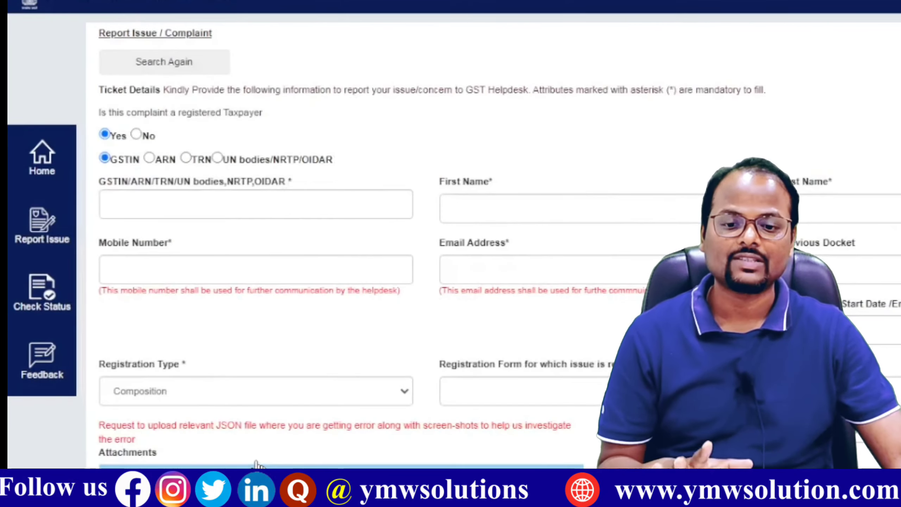
pyautogui.click(136, 134)
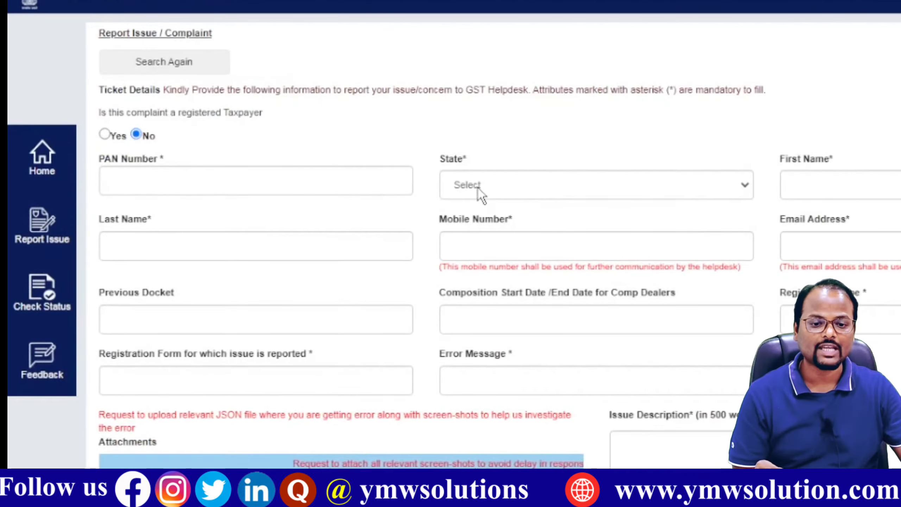
pyautogui.click(479, 194)
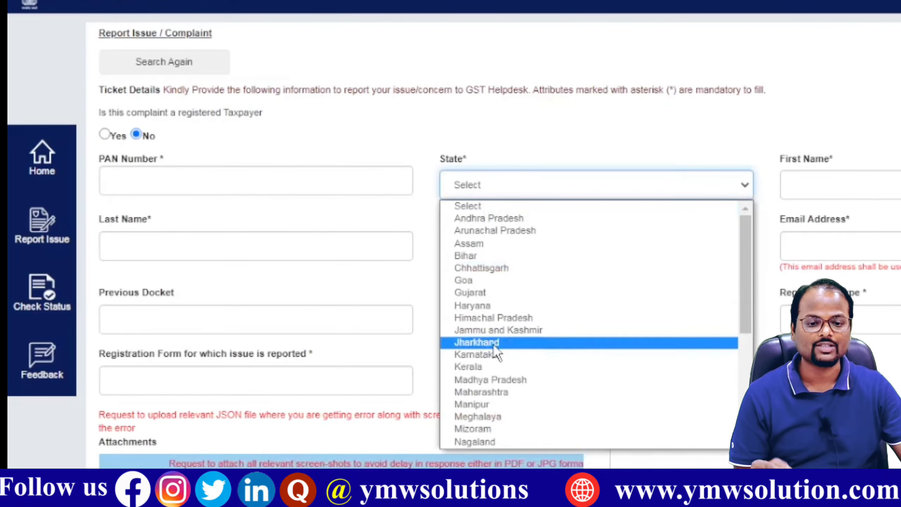
pyautogui.click(500, 392)
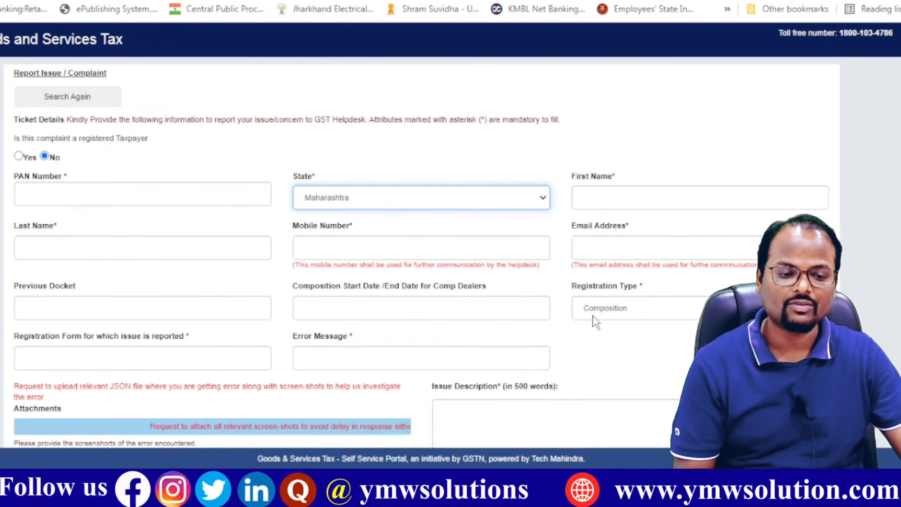
pyautogui.click(599, 307)
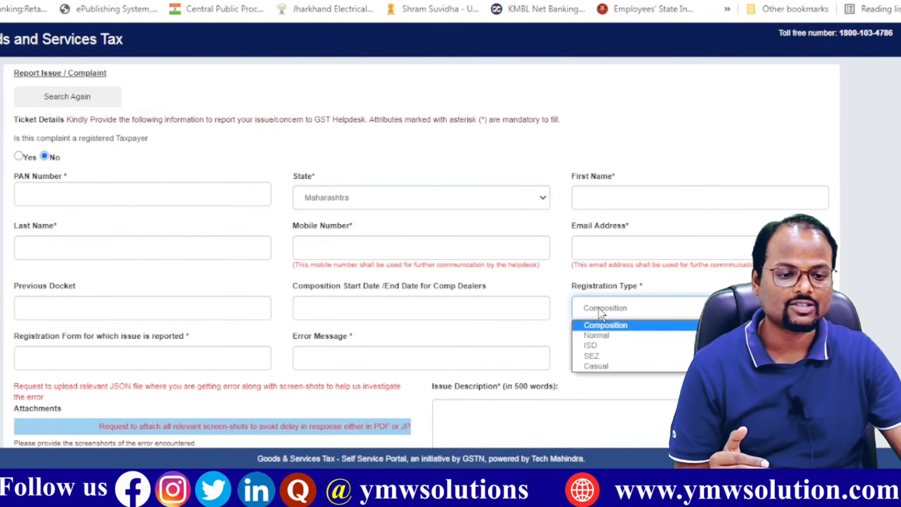
pyautogui.click(603, 335)
pyautogui.scroll(-2, 601, 346)
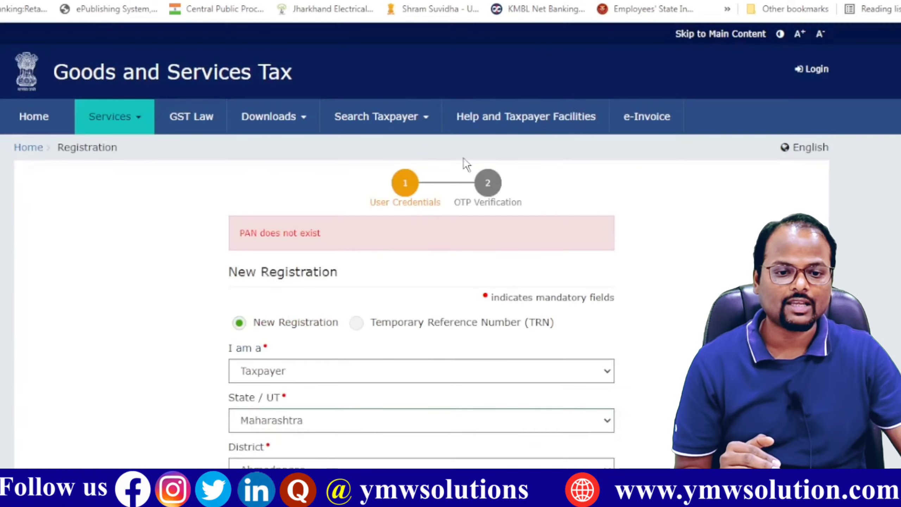
# Step: Take the 'PAN does not exist' error text into the complaint's Error Message field
pyautogui.moveTo(353, 241); pyautogui.dragTo(245, 233)
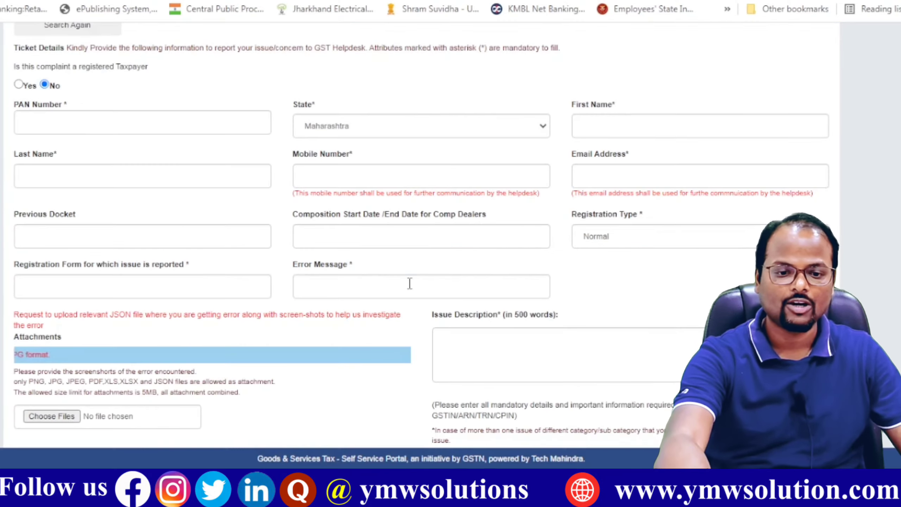
pyautogui.click(410, 283)
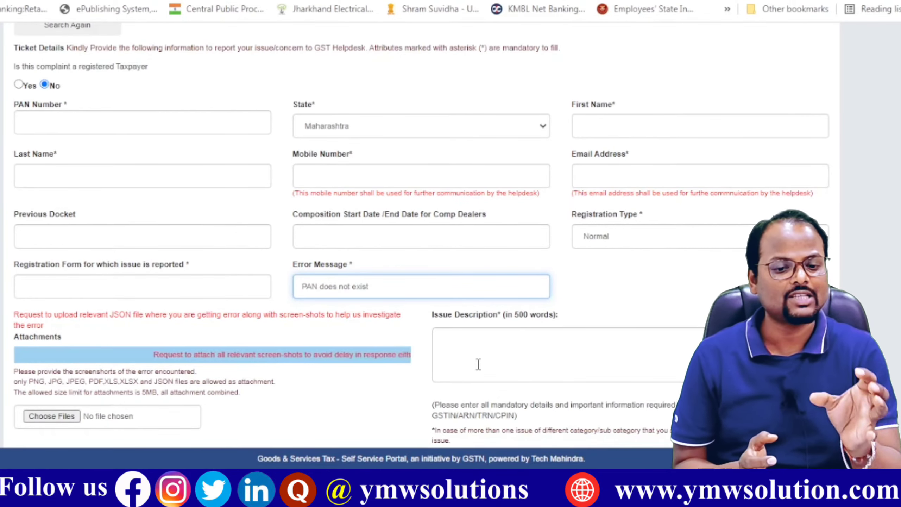
# Step: Submit the completed complaint form to get a ticket number
pyautogui.scroll(-2, 481, 364)
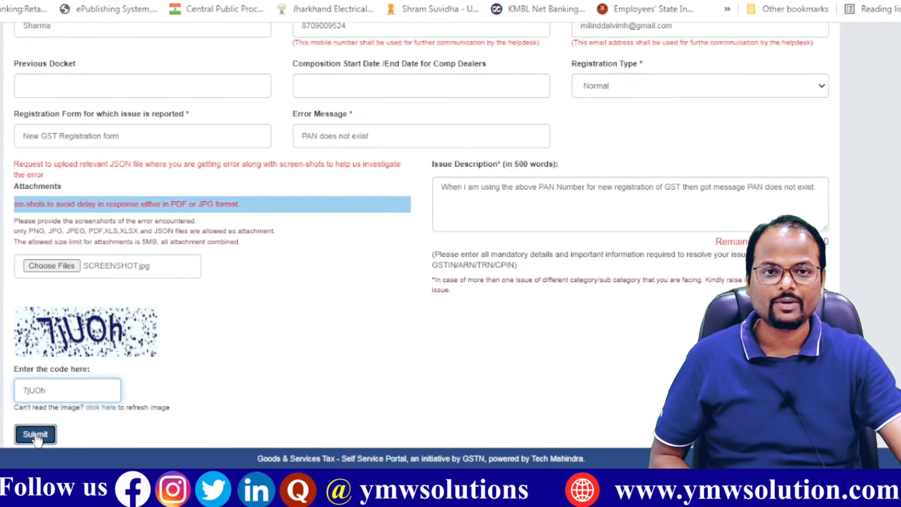
pyautogui.click(37, 436)
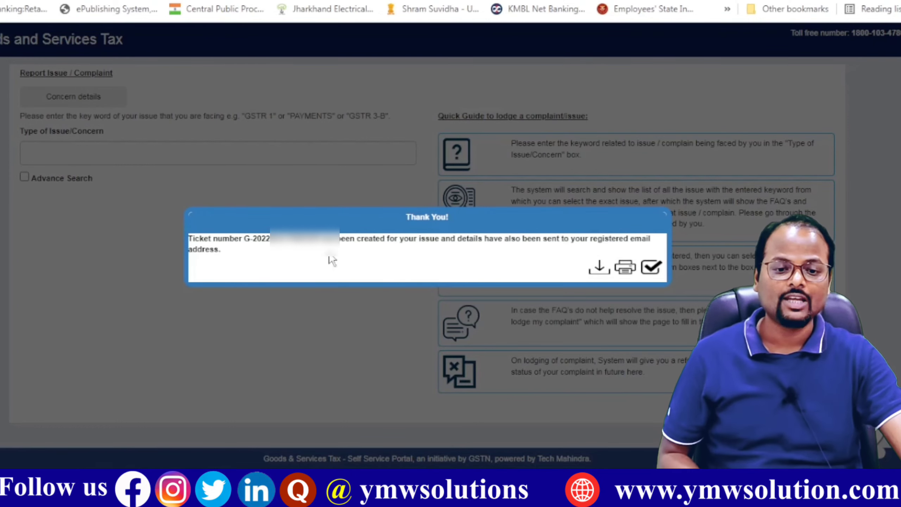
# Step: Copy the new ticket number from the Thank You dialog, then close it
pyautogui.moveTo(319, 240); pyautogui.dragTo(244, 243)
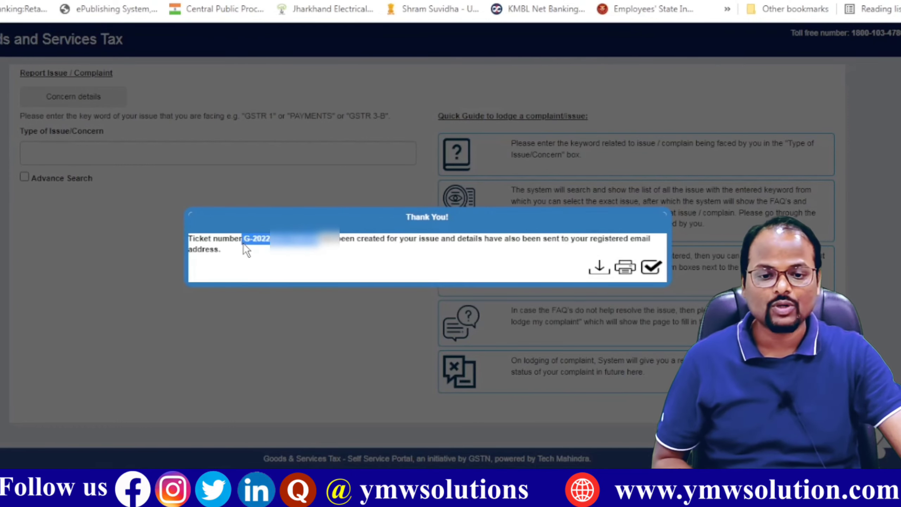
pyautogui.rightClick(249, 235)
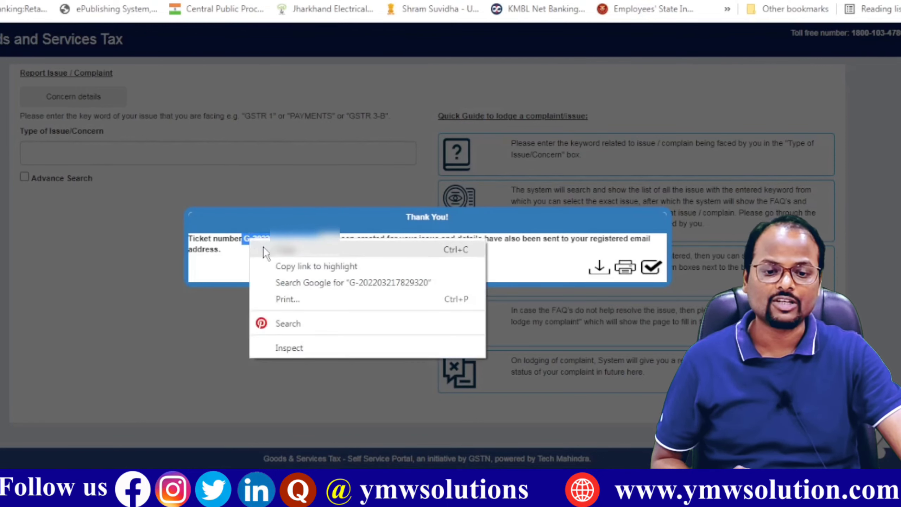
pyautogui.click(263, 246)
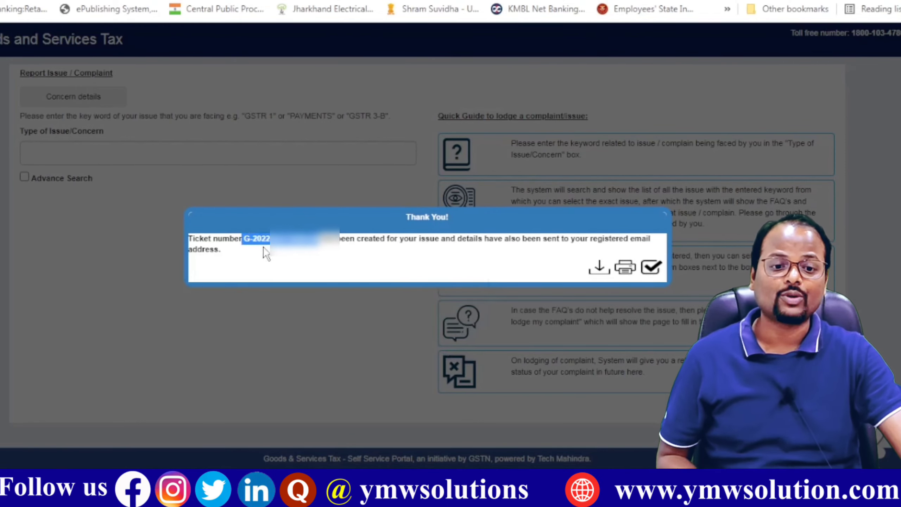
pyautogui.click(653, 270)
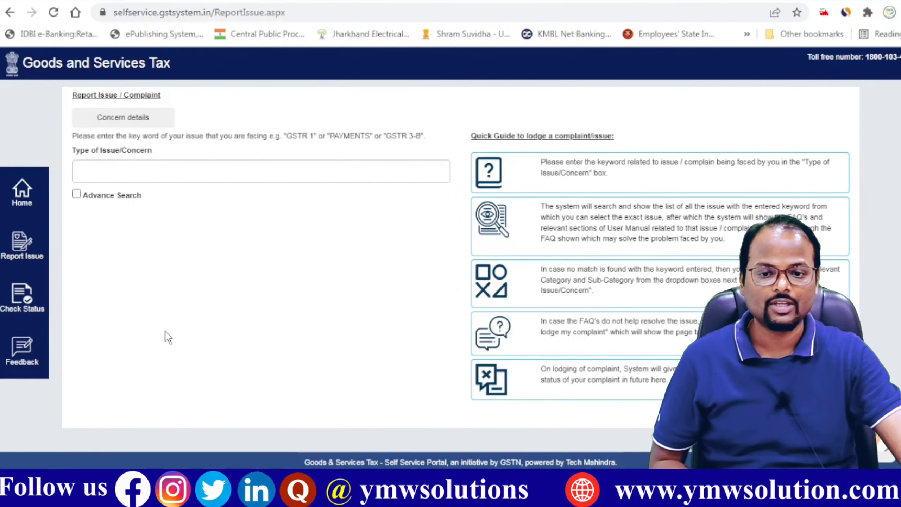
# Step: Go to the Check Status page to look up the ticket
pyautogui.click(20, 302)
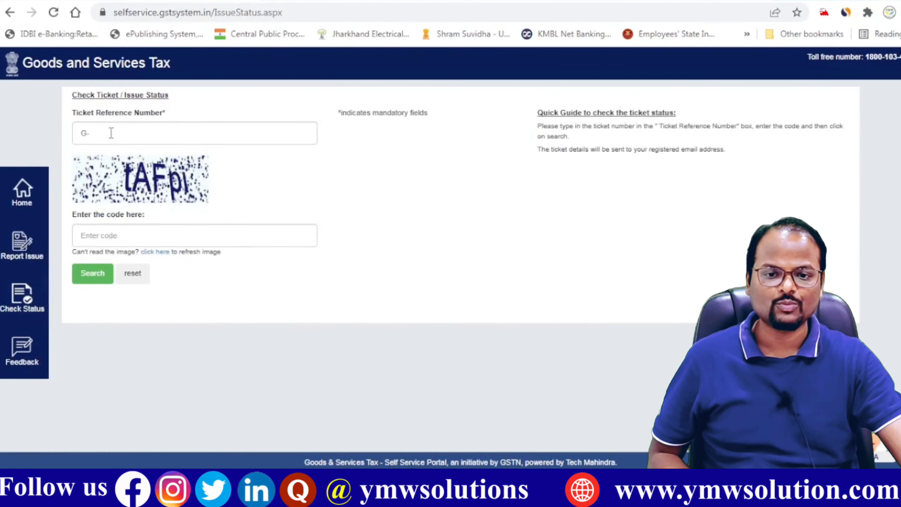